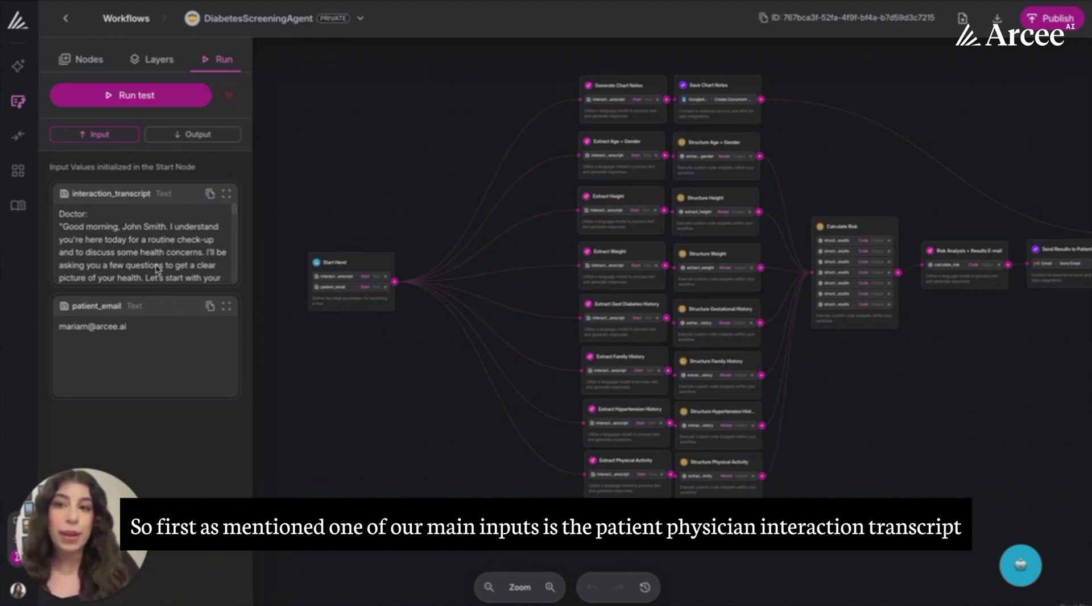
Read down through the interaction_transcript and place the caret in the patient_email field
scroll(158, 270, down, 15)
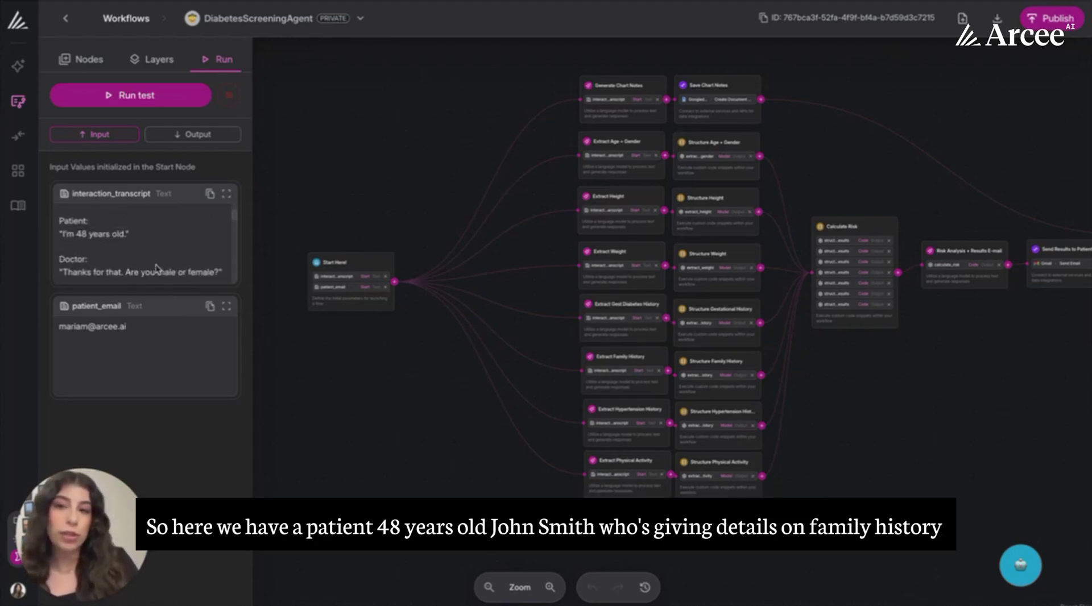
scroll(157, 270, down, 10)
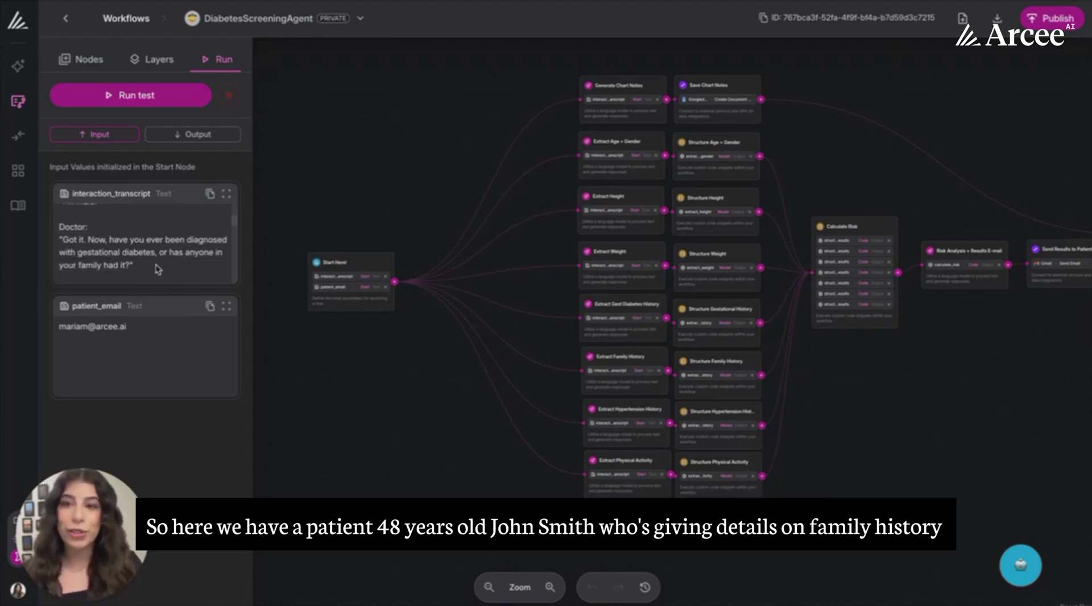
scroll(158, 270, down, 10)
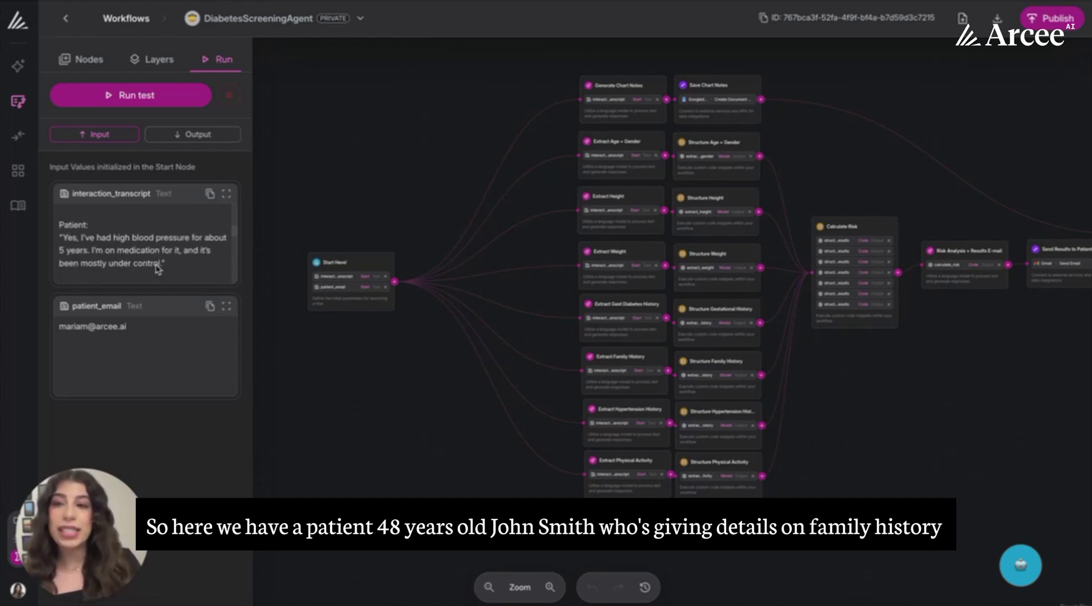
scroll(157, 269, down, 8)
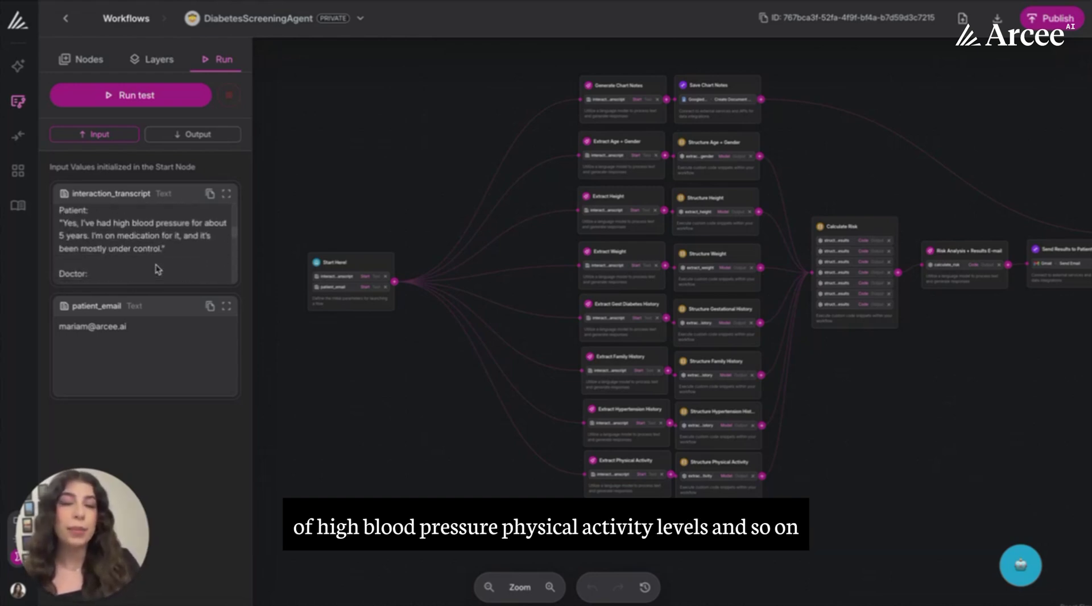
scroll(158, 270, down, 10)
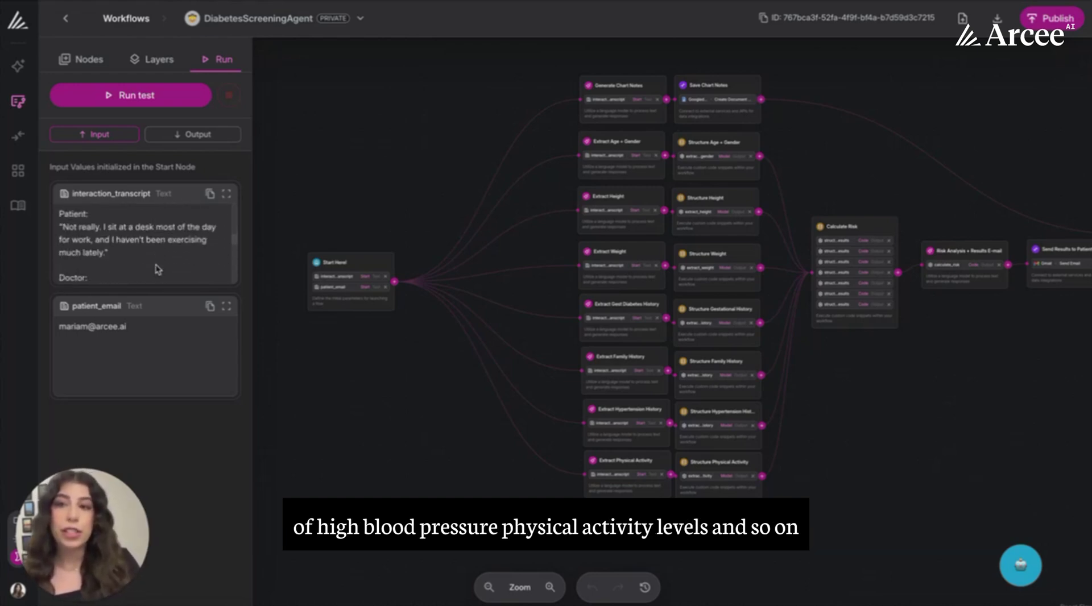
click(141, 326)
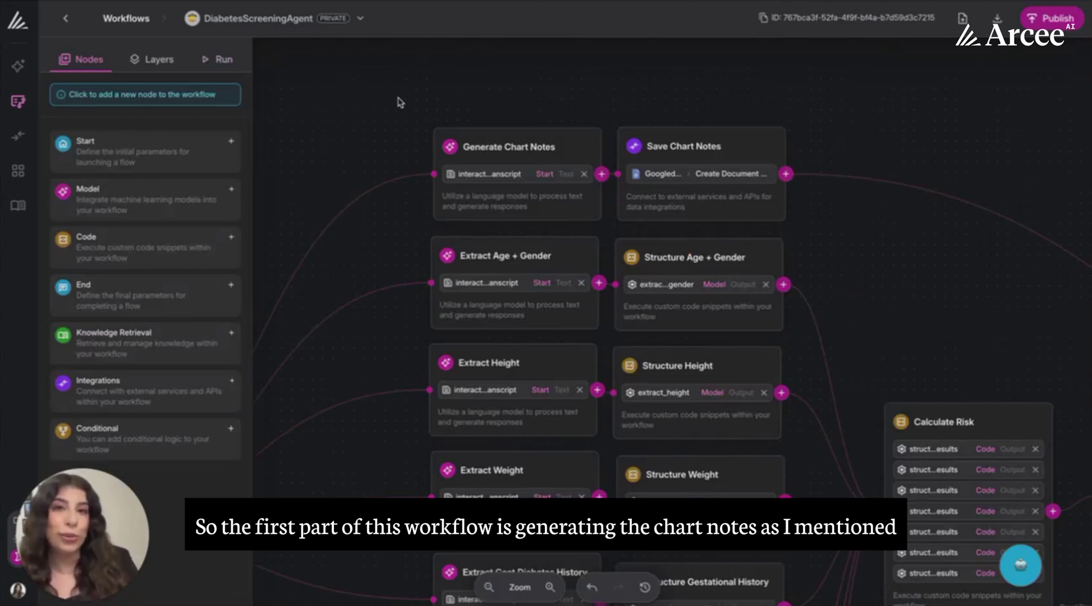
click(576, 151)
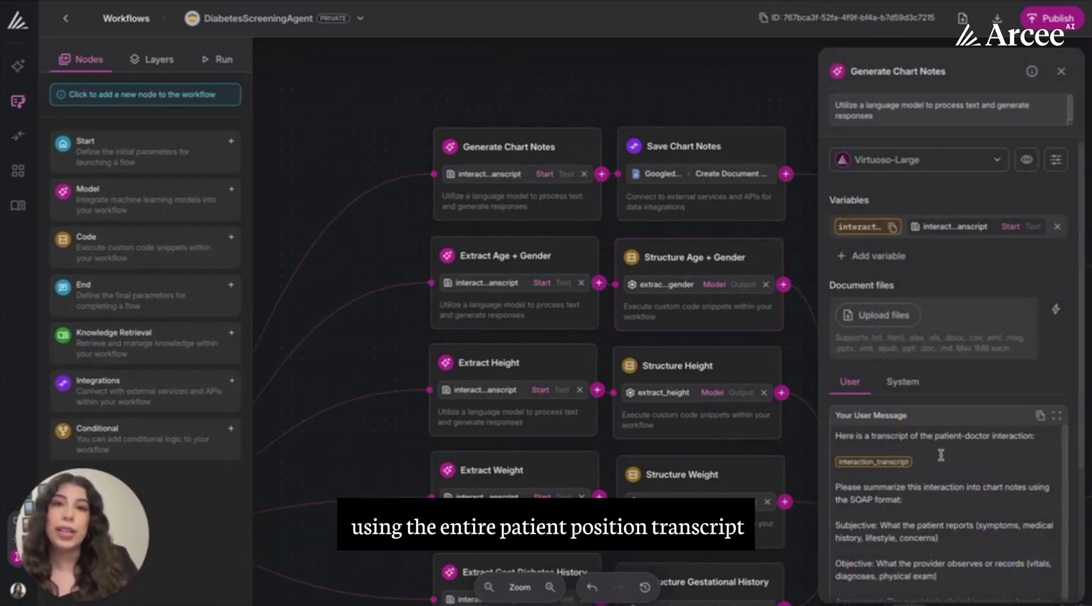
scroll(914, 496, down, 1)
scroll(913, 497, down, 5)
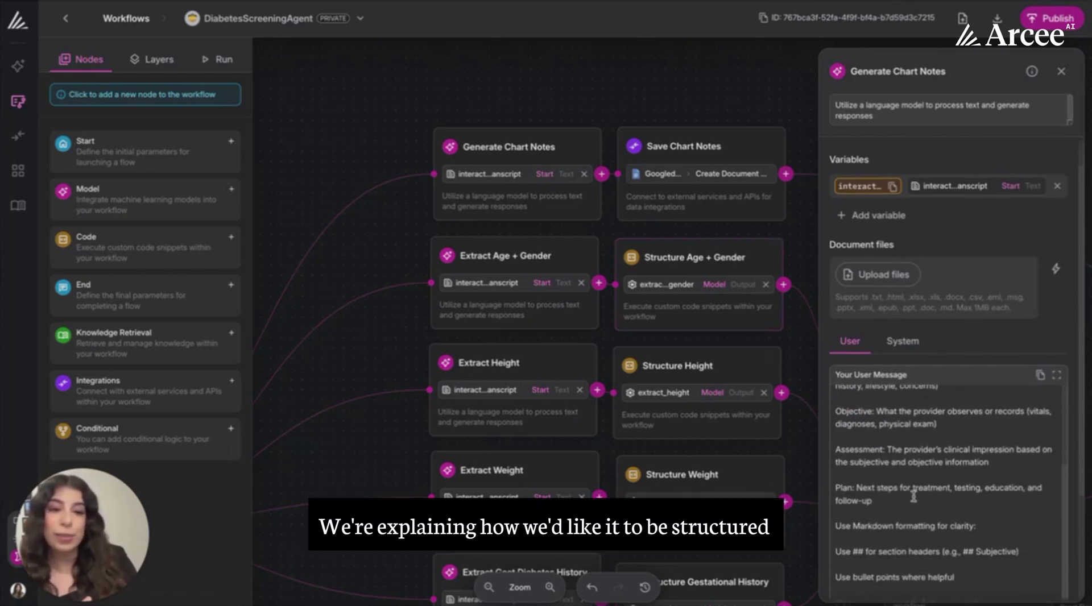
scroll(914, 496, up, 6)
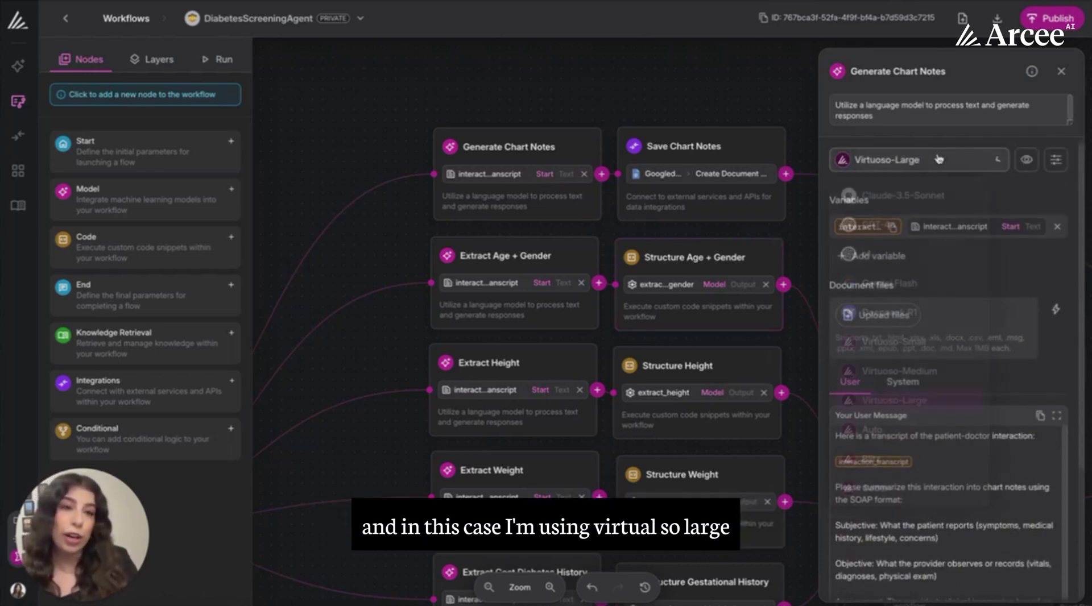
click(937, 160)
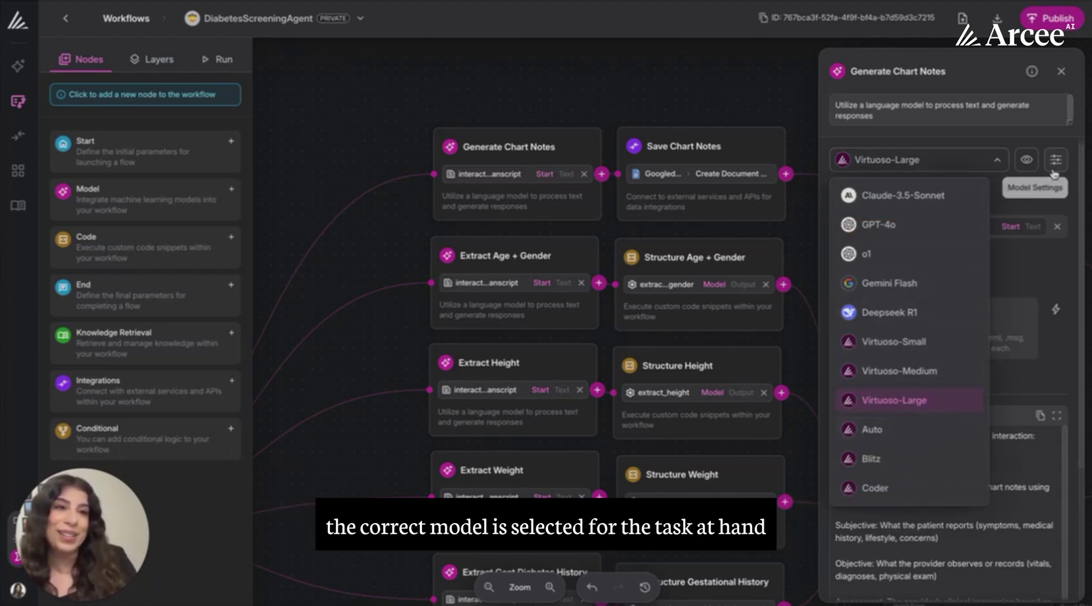
click(1061, 71)
click(749, 157)
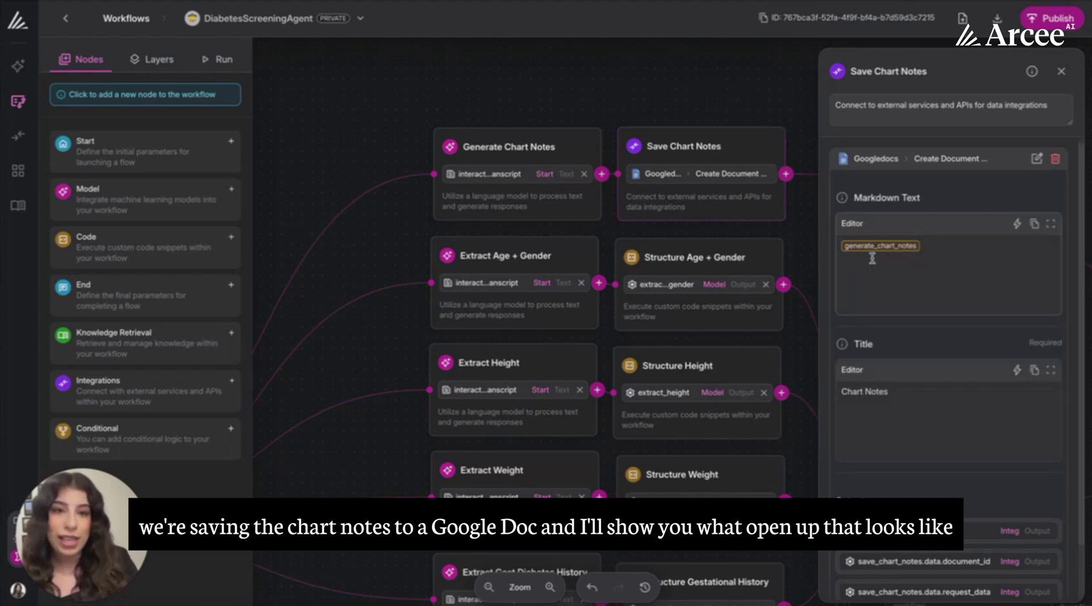
click(1062, 71)
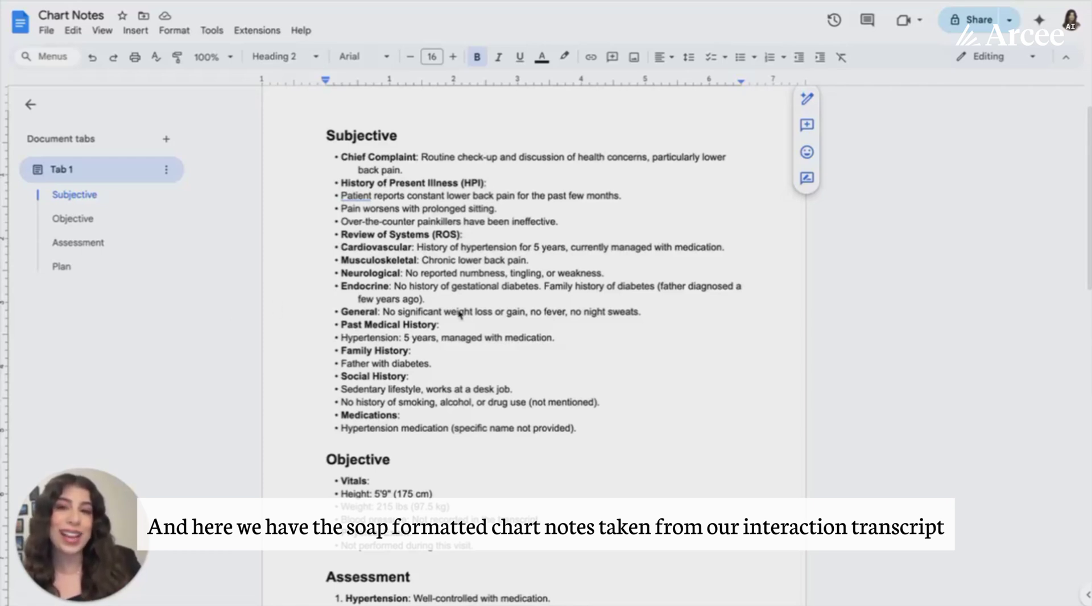
Scroll through the Chart Notes doc's Subjective, Objective, Assessment and Plan sections
scroll(459, 314, down, 5)
scroll(460, 314, down, 6)
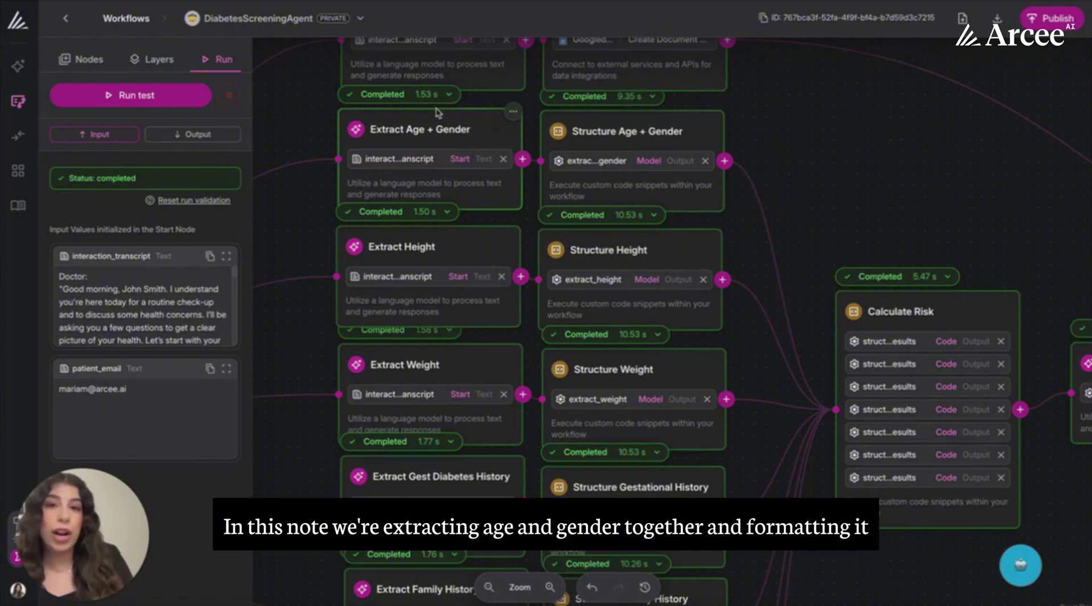
click(449, 95)
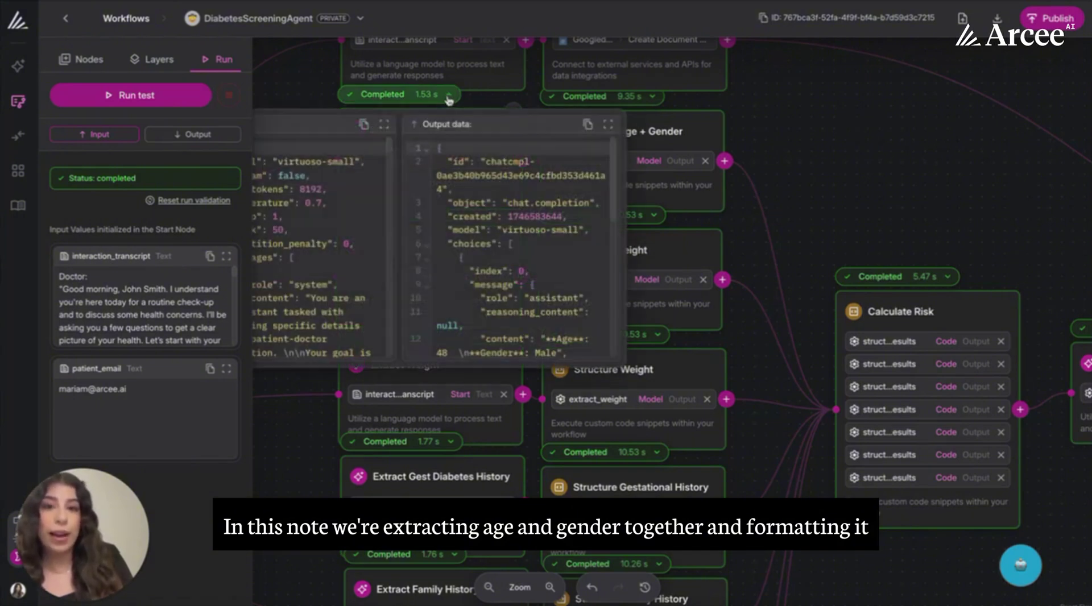
click(450, 95)
click(492, 151)
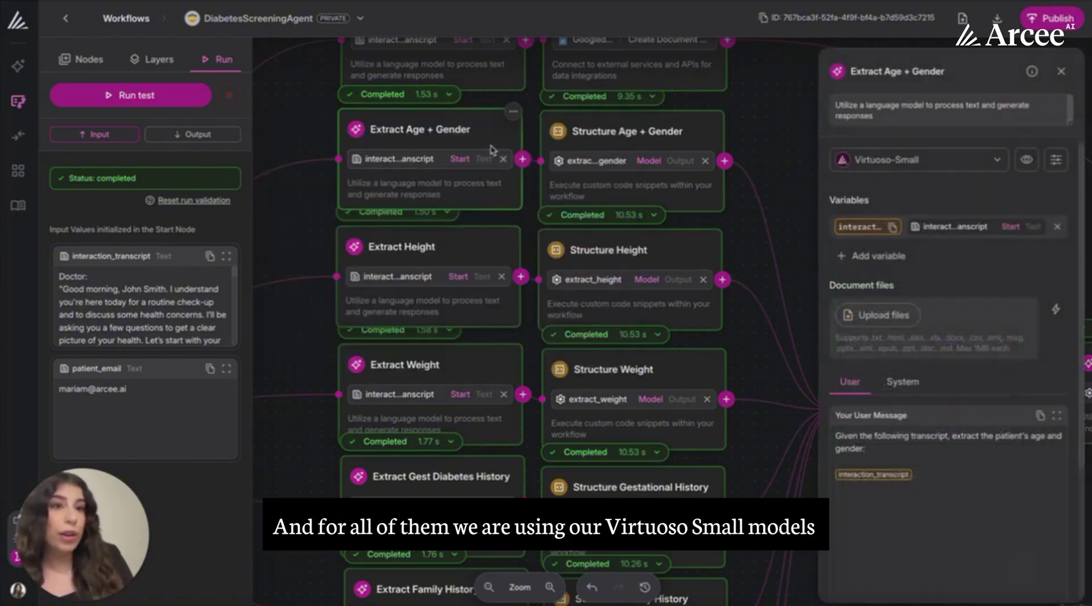
click(1061, 72)
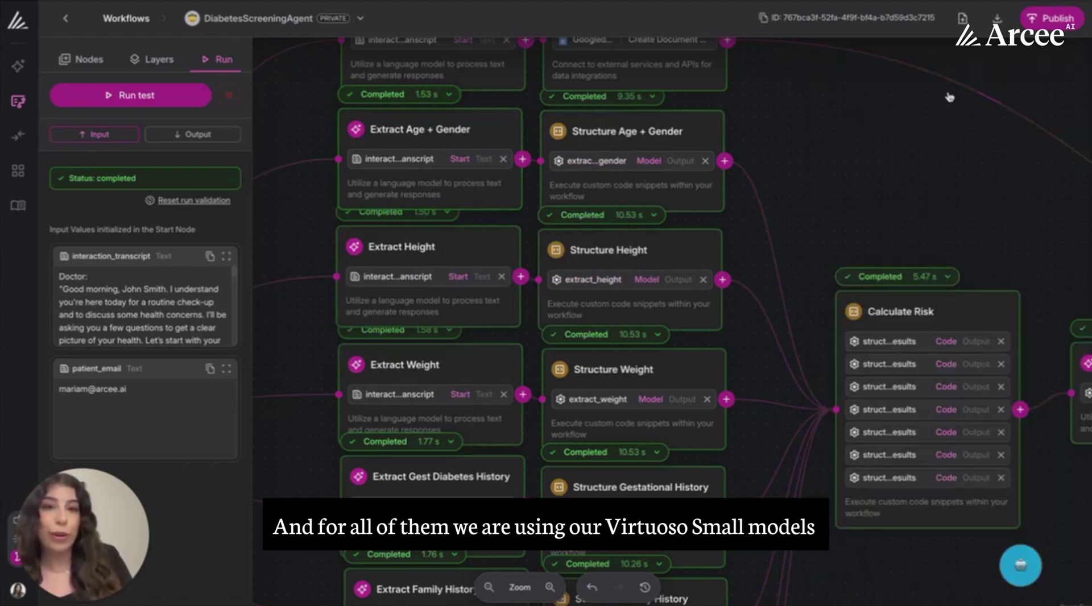
click(701, 141)
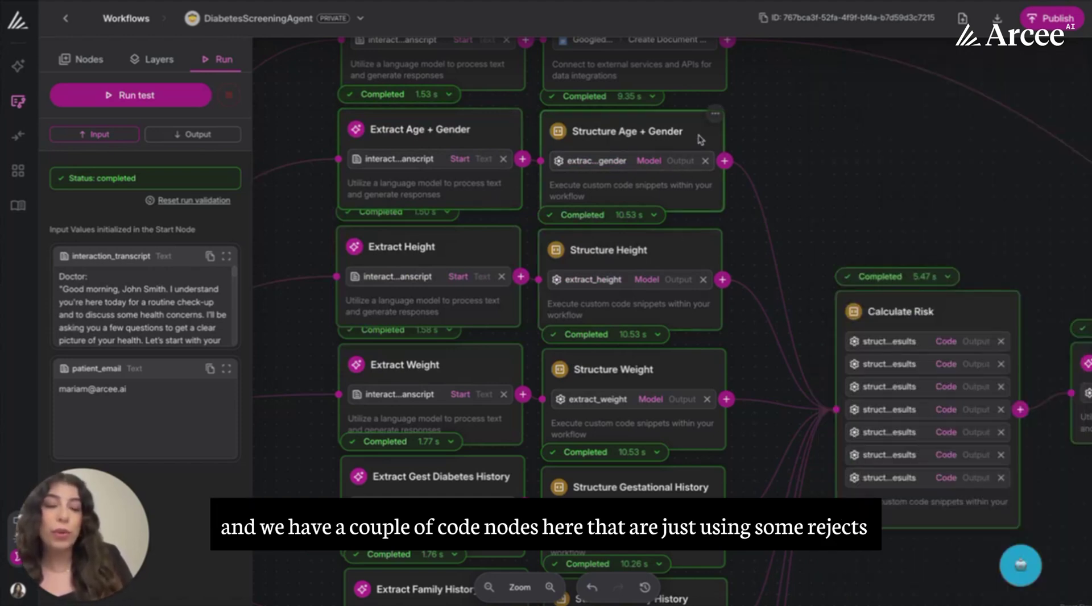
scroll(954, 452, down, 2)
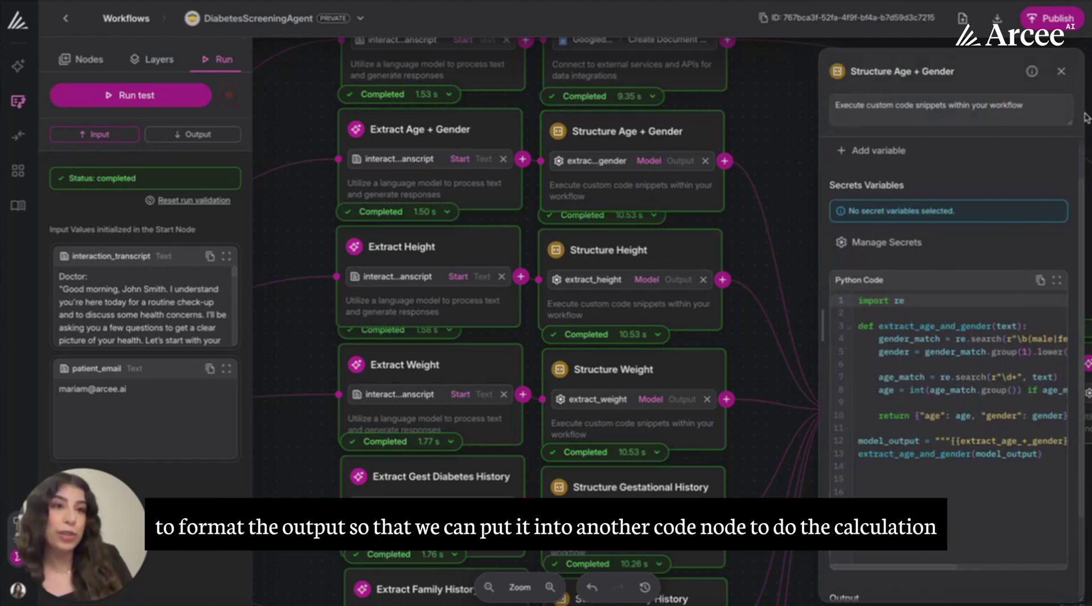
click(1061, 72)
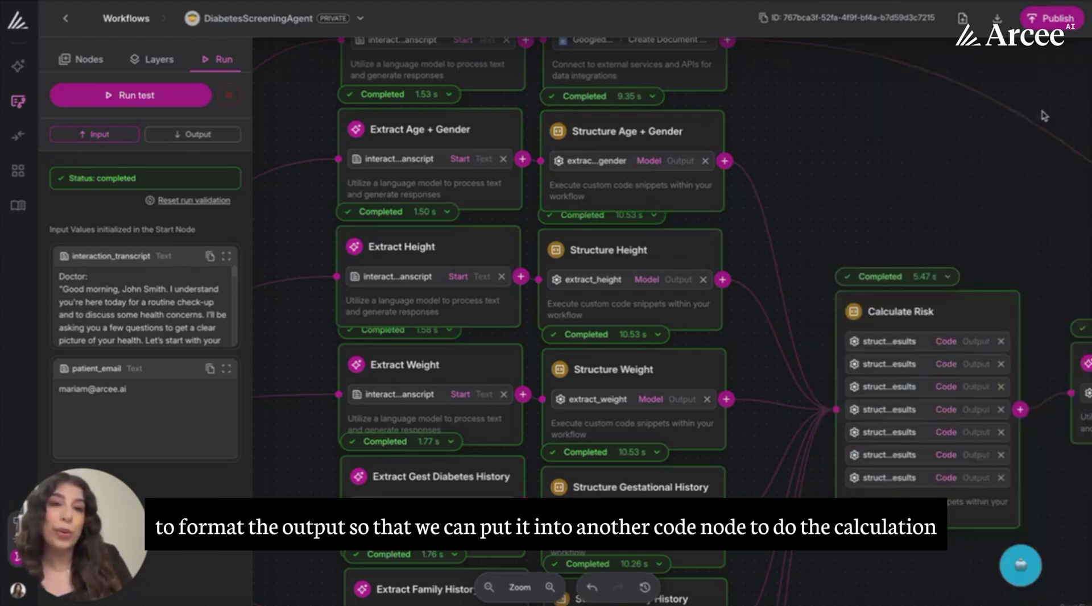
scroll(980, 121, down, 3)
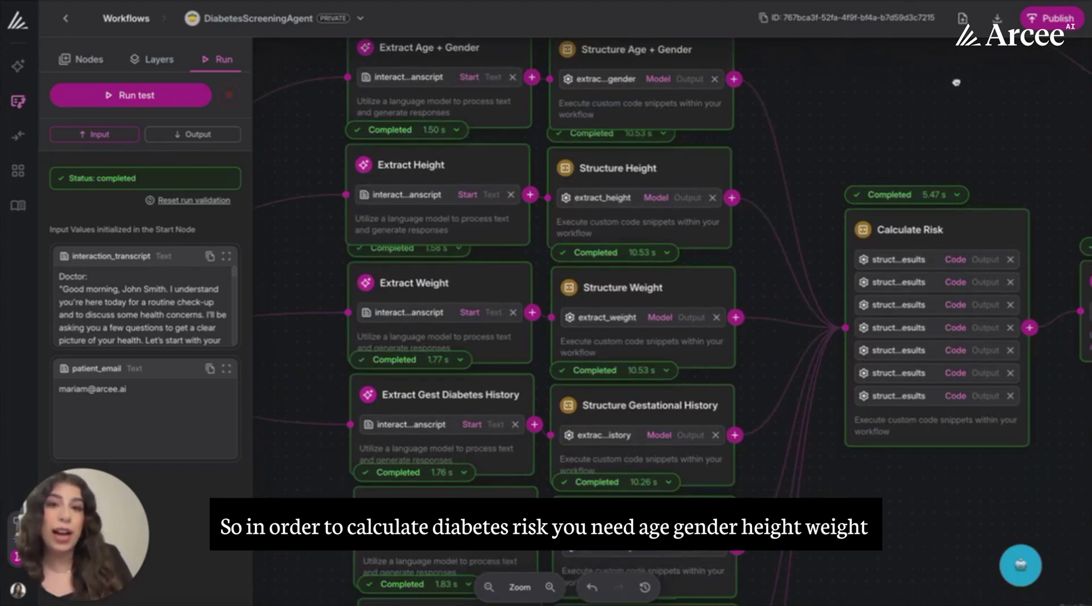
Review the Calculate Risk code and reveal its output data: risk score 6, high risk
scroll(956, 85, down, 2)
scroll(934, 411, down, 7)
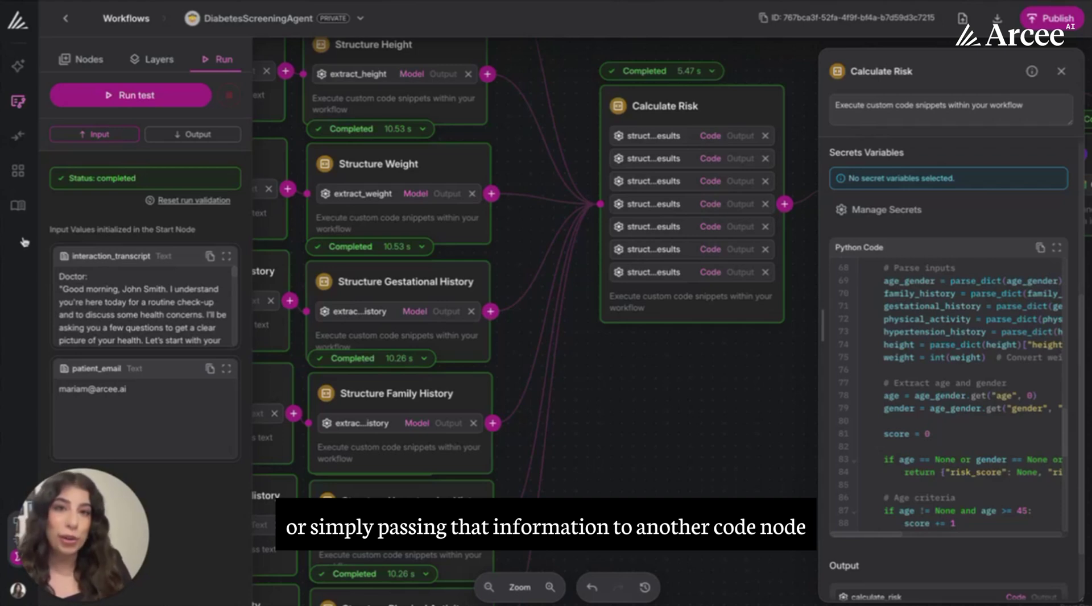
scroll(891, 360, up, 1)
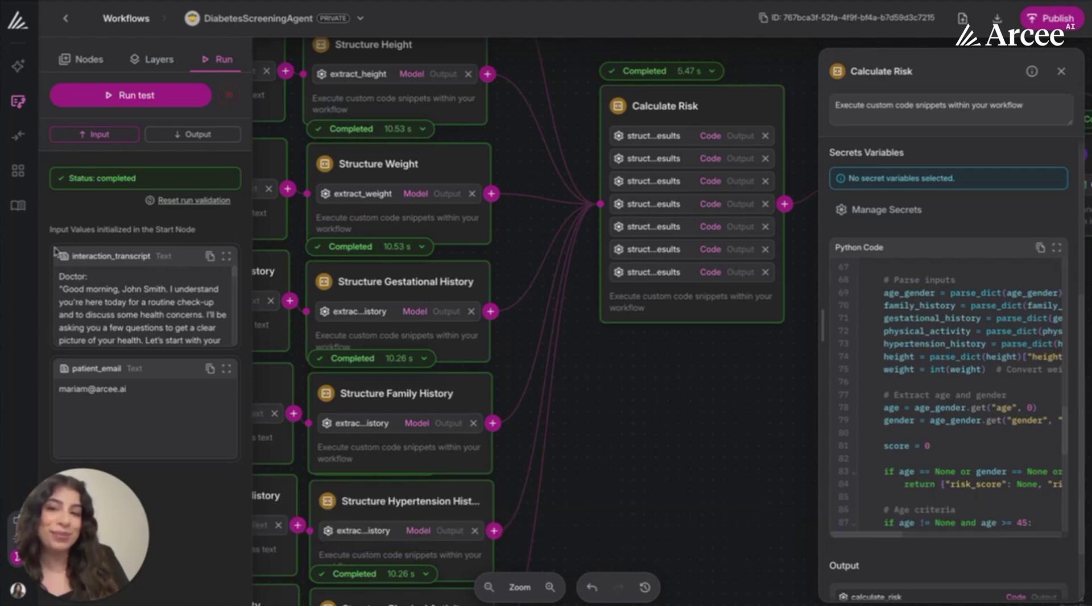
click(660, 71)
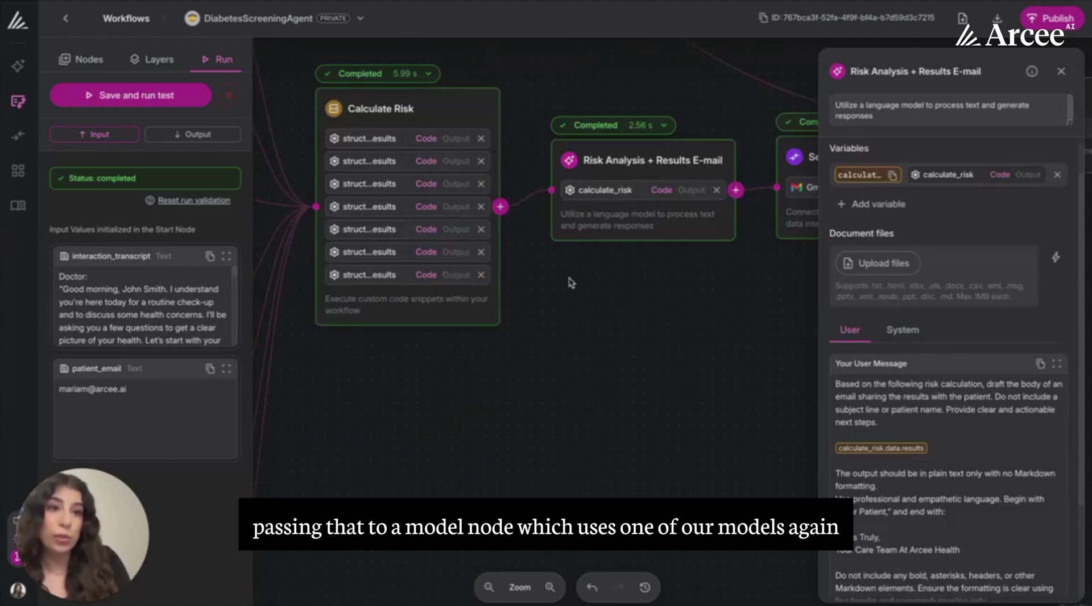
Scroll through the Risk Analysis + Results E-mail node's User Message prompt
scroll(875, 272, down, 1)
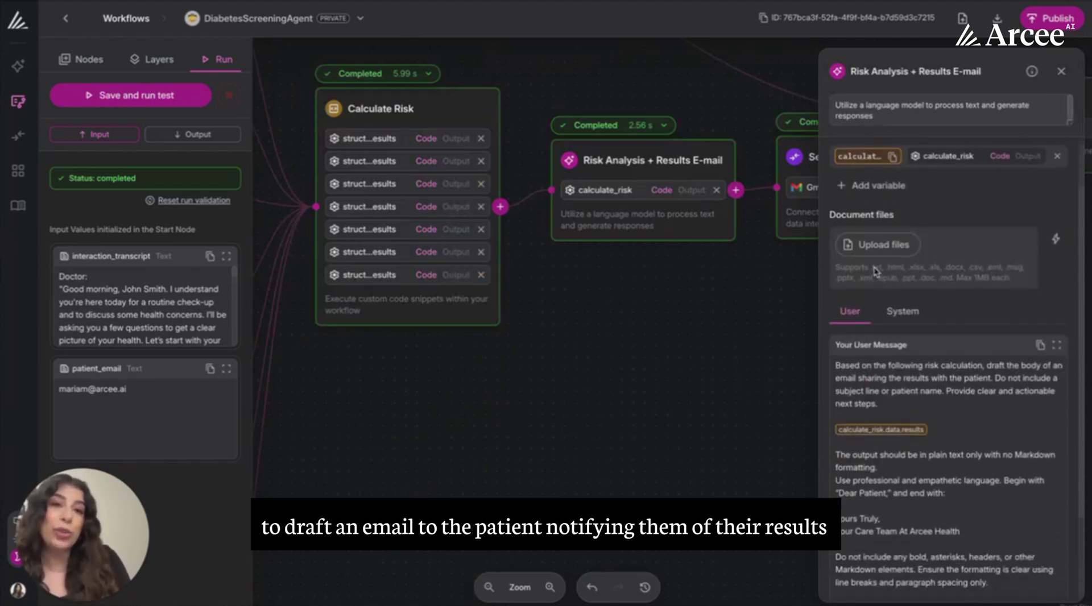
scroll(875, 272, up, 1)
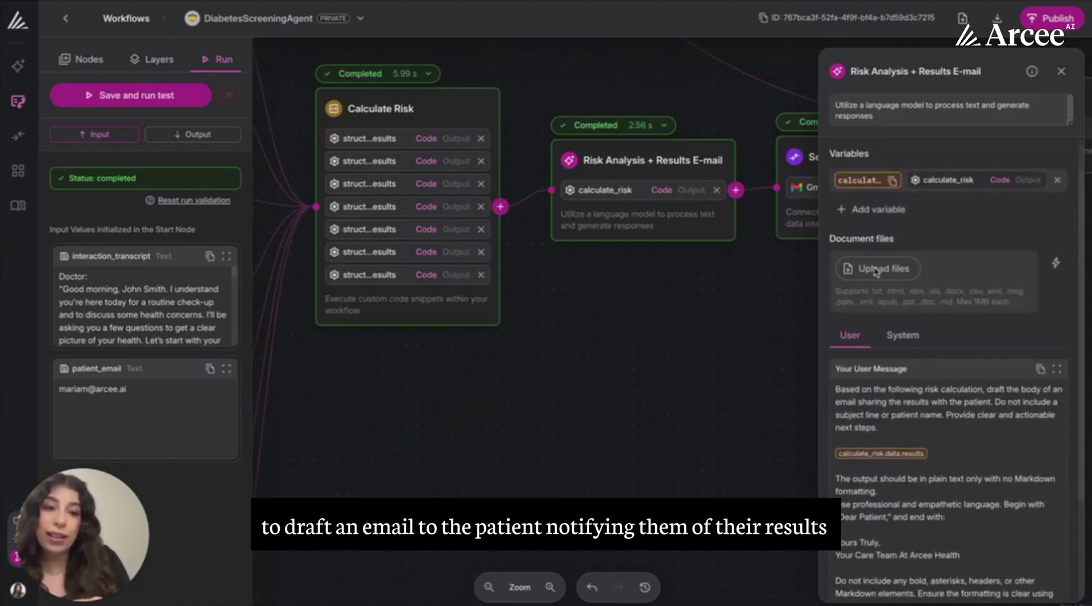
scroll(875, 271, up, 1)
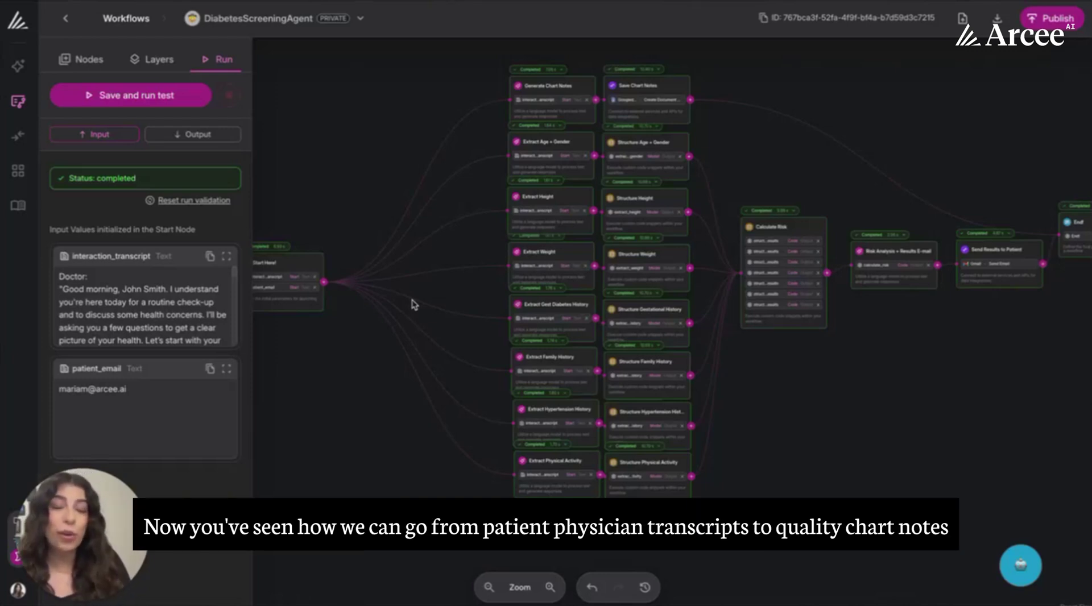
Pan the canvas left to show the whole completed DiabetesScreeningAgent flow
scroll(319, 278, left, 2)
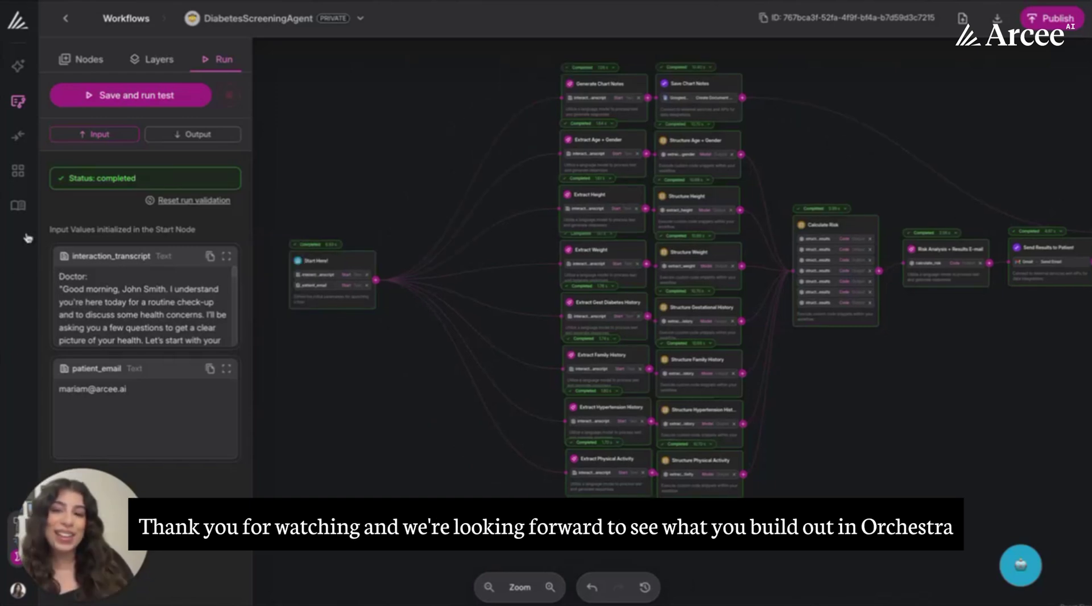